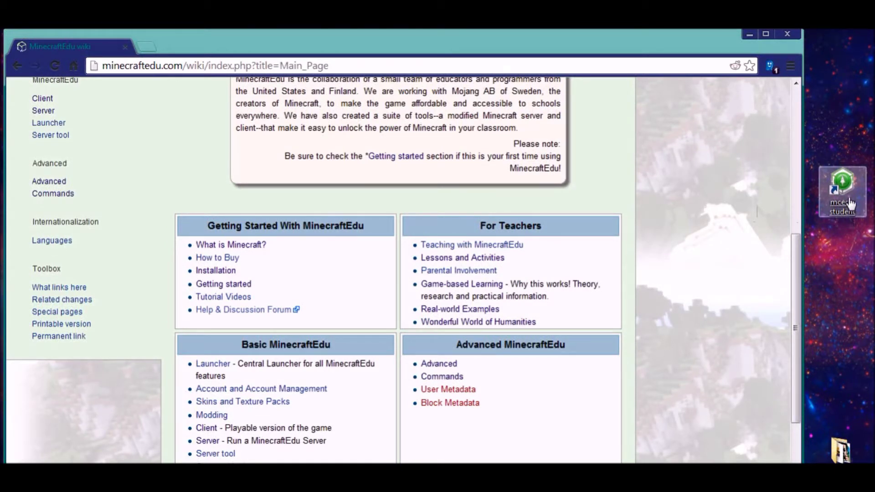
Step: Open the mcedu student launcher from the desktop and bring up its Start MinecraftEdu login options
double_click(841, 184)
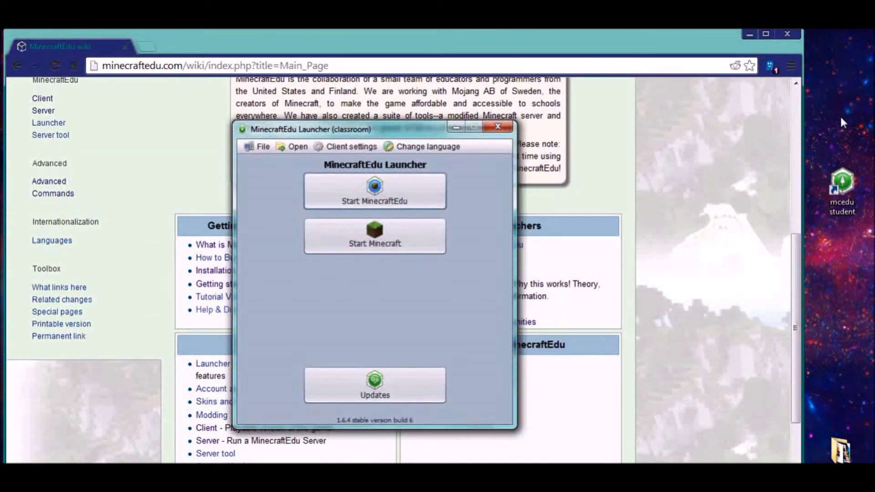
drag(396, 132, 441, 114)
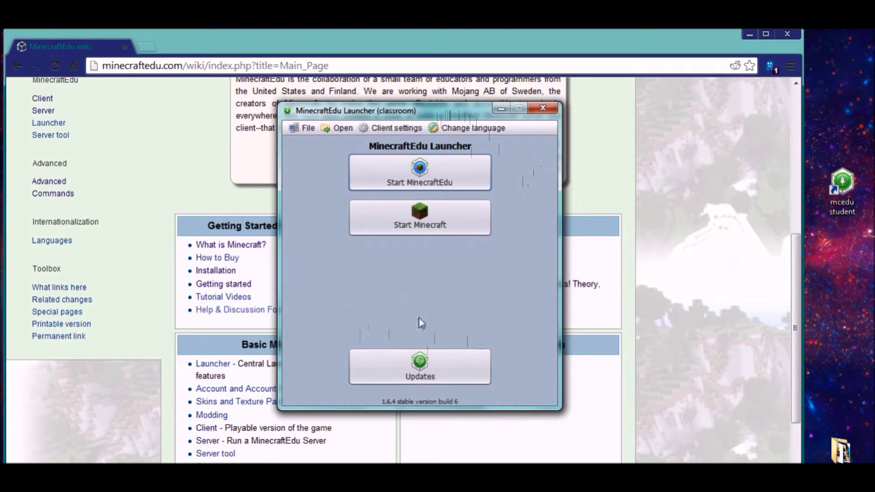
click(405, 160)
click(441, 178)
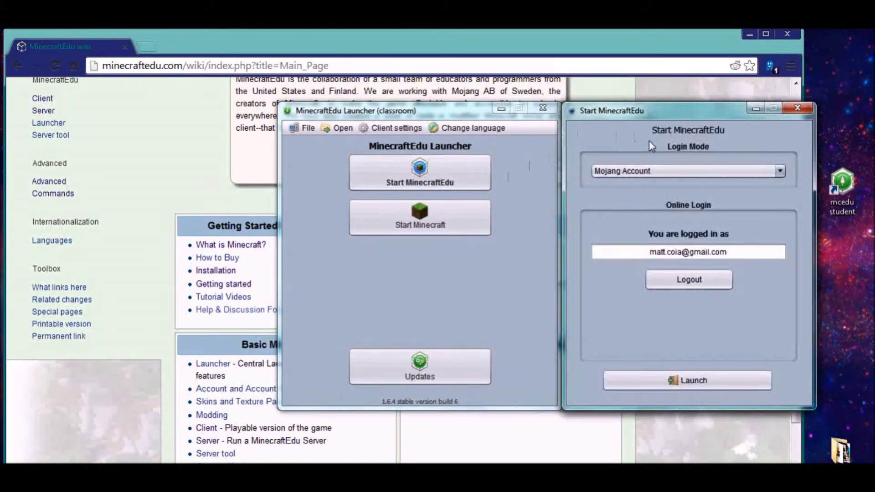
Step: Set the login mode to MinecraftEdu and launch the game
click(780, 171)
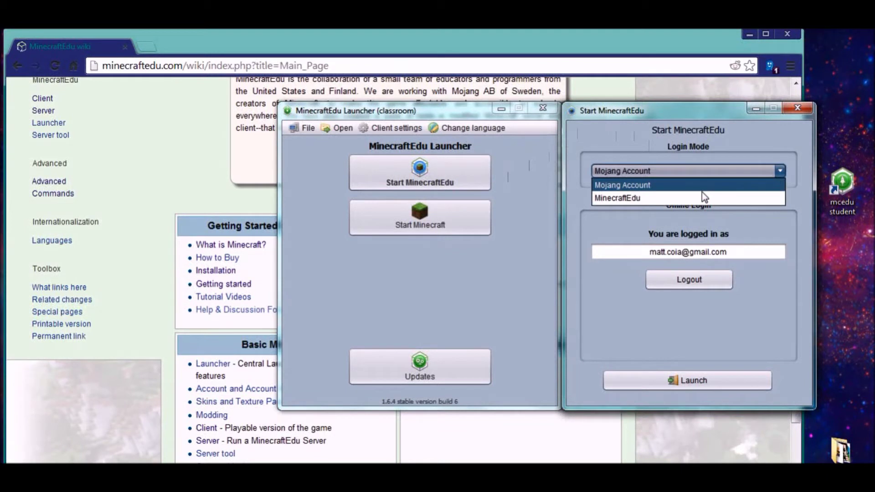
click(631, 200)
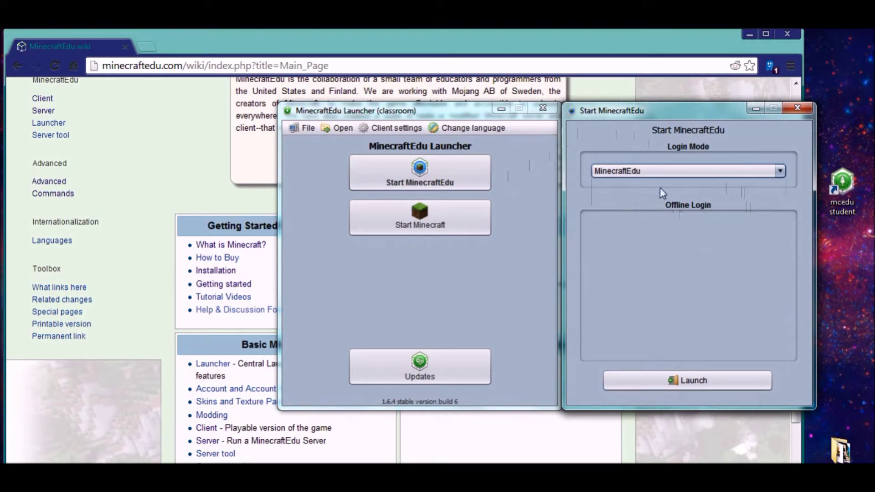
click(687, 382)
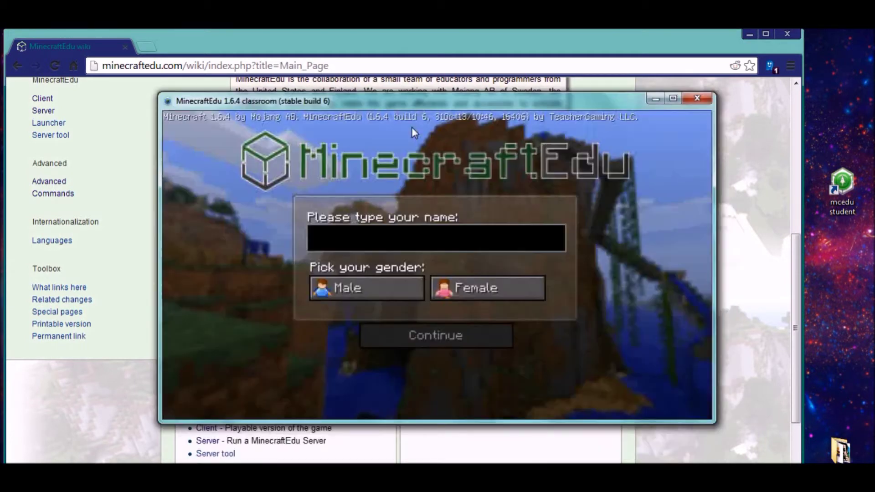
Step: Enter Student as the player name, choose the Male gender and continue to the main menu
drag(421, 106, 403, 95)
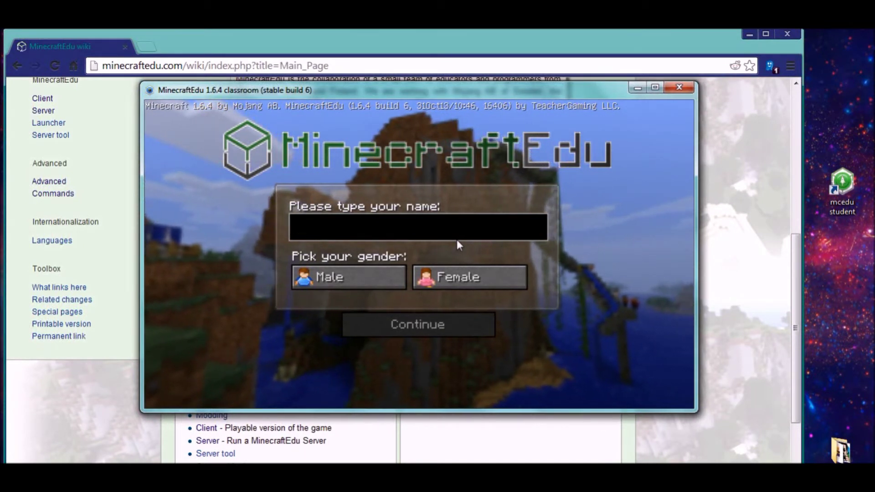
text(Student)
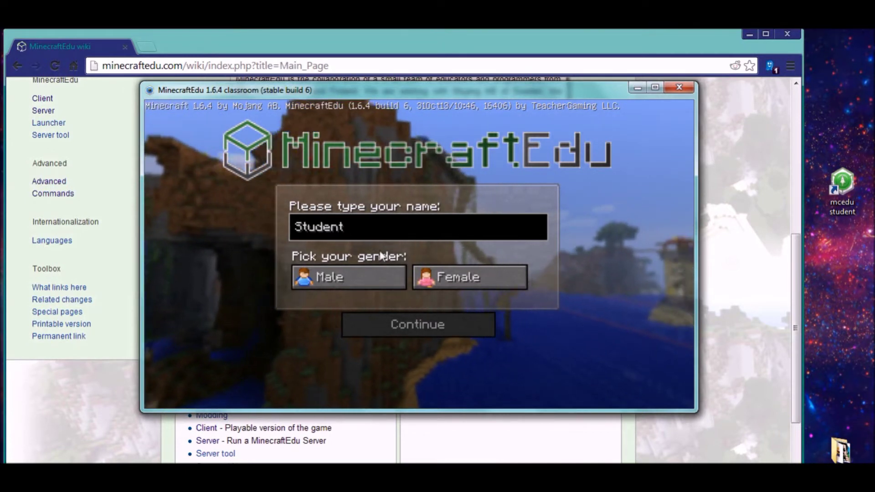
click(384, 275)
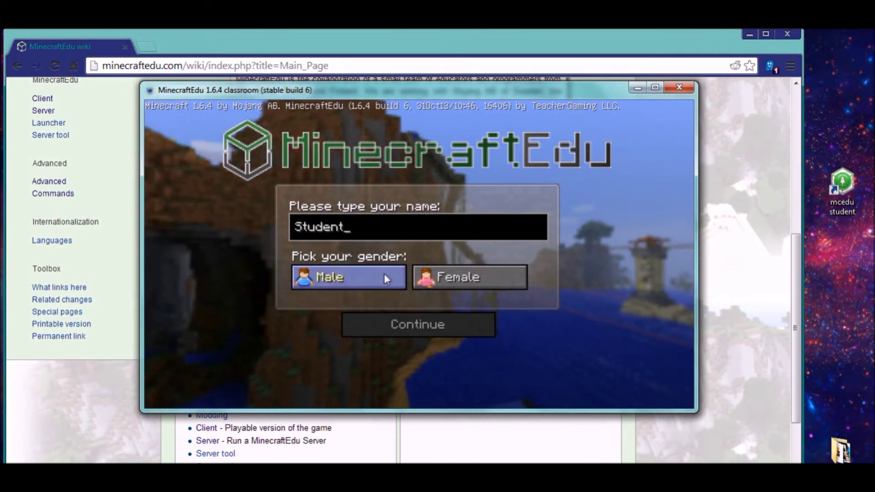
click(412, 330)
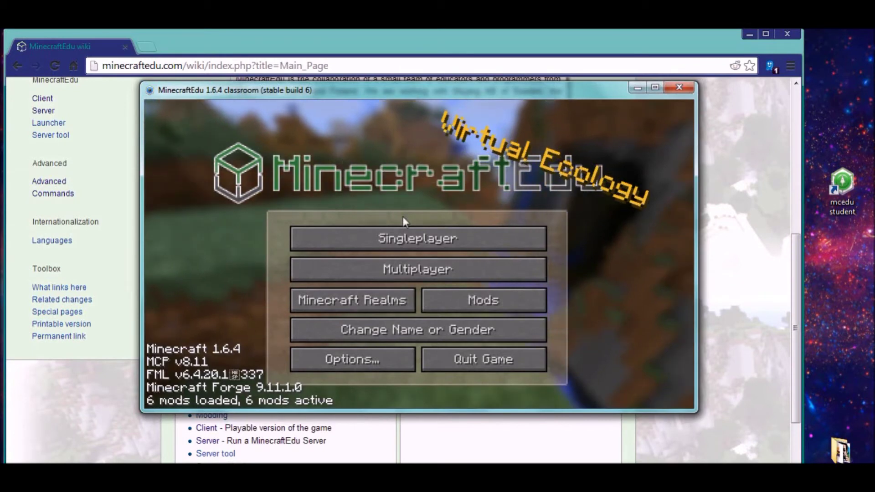
Step: Add a multiplayer server with the default name Minecraft Server and the address 192.168.56.1
click(446, 270)
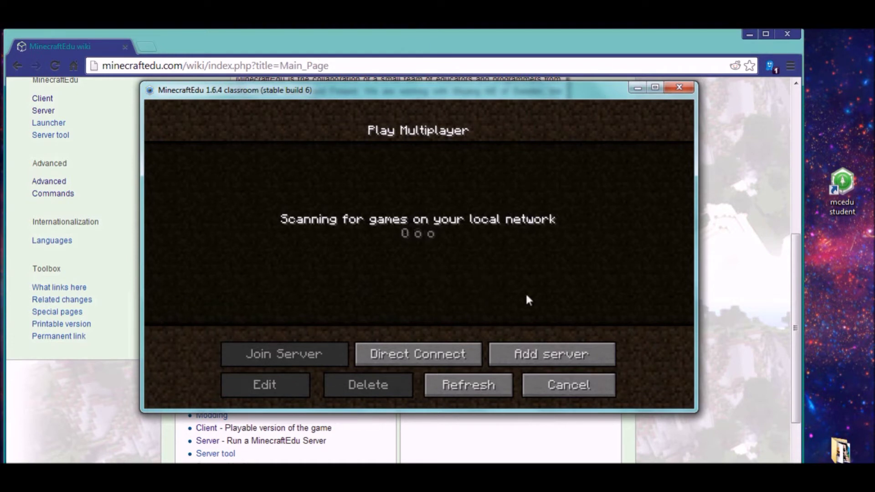
click(549, 359)
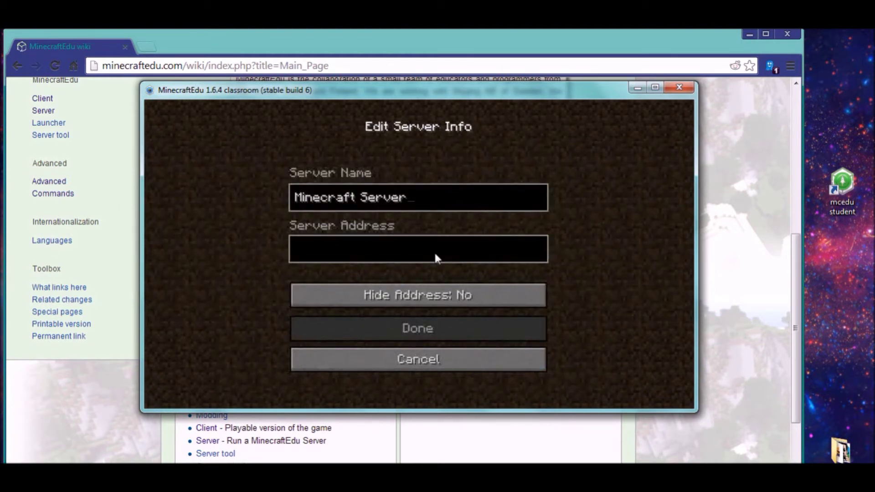
click(356, 247)
text(192.1)
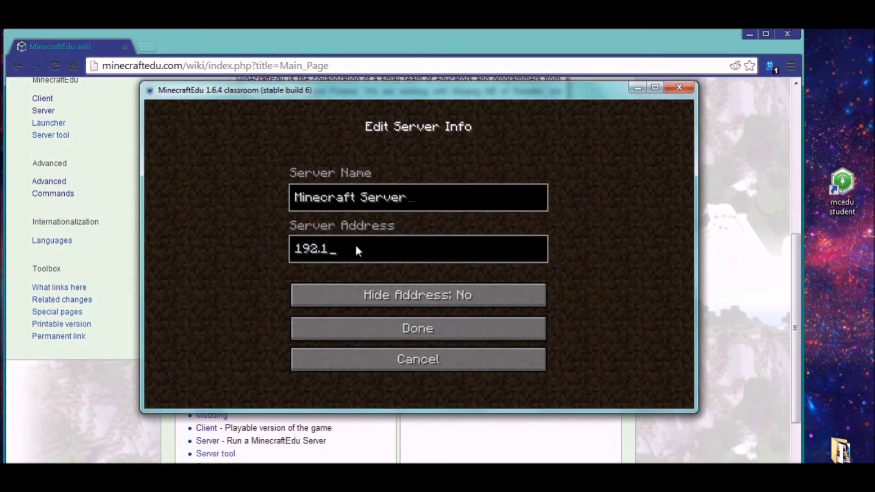
text(68.56.1)
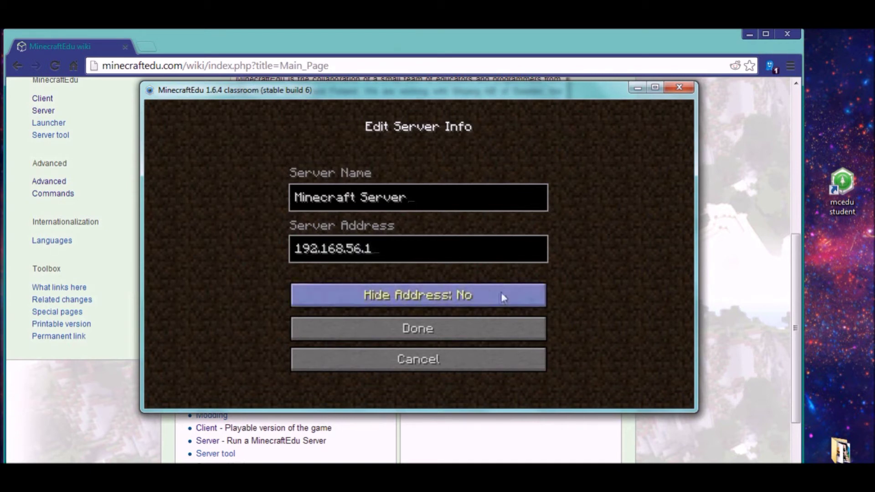
click(446, 327)
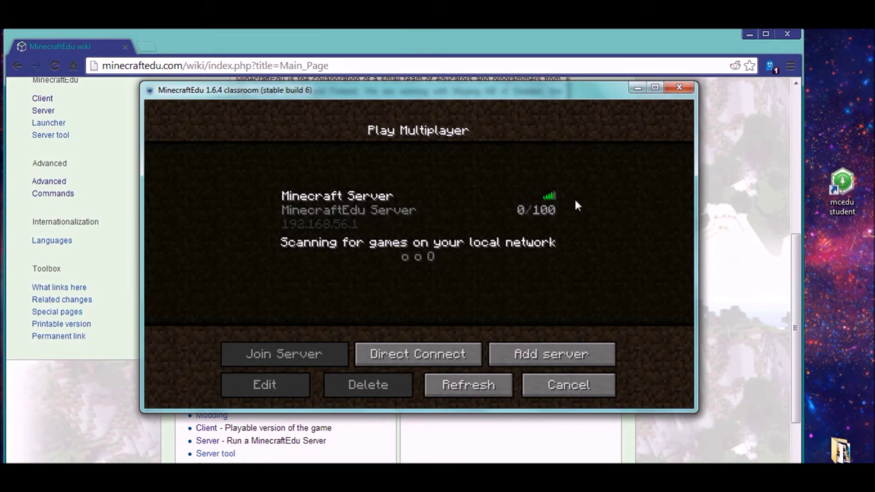
Step: Join Minecraft Server from the multiplayer list
click(373, 205)
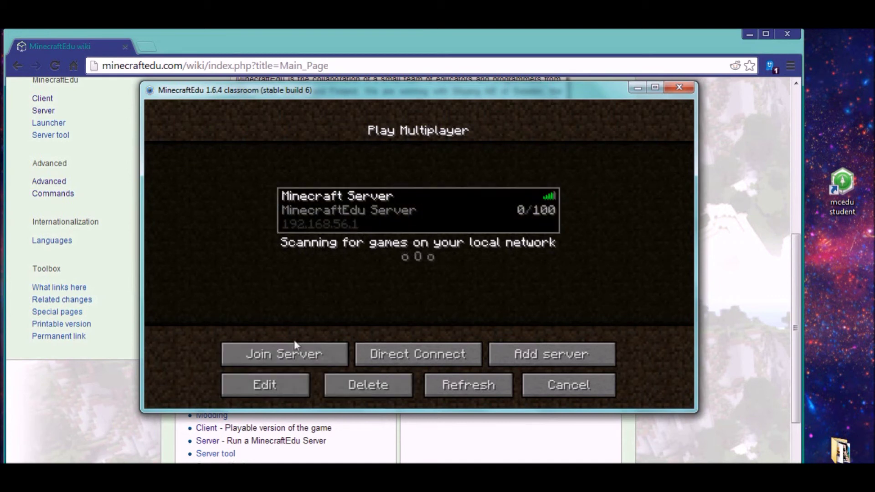
double_click(358, 208)
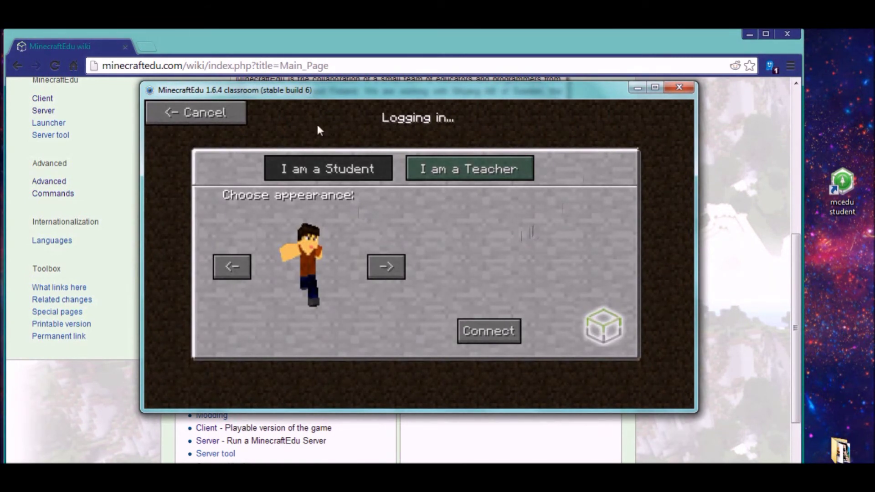
Step: Compare the teacher and student login options, ending on the student login
click(459, 172)
click(351, 171)
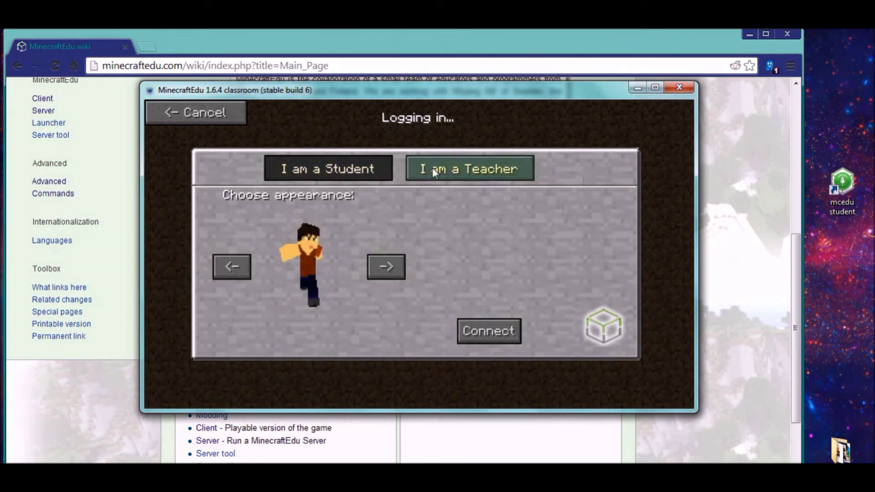
click(460, 169)
click(351, 170)
click(418, 171)
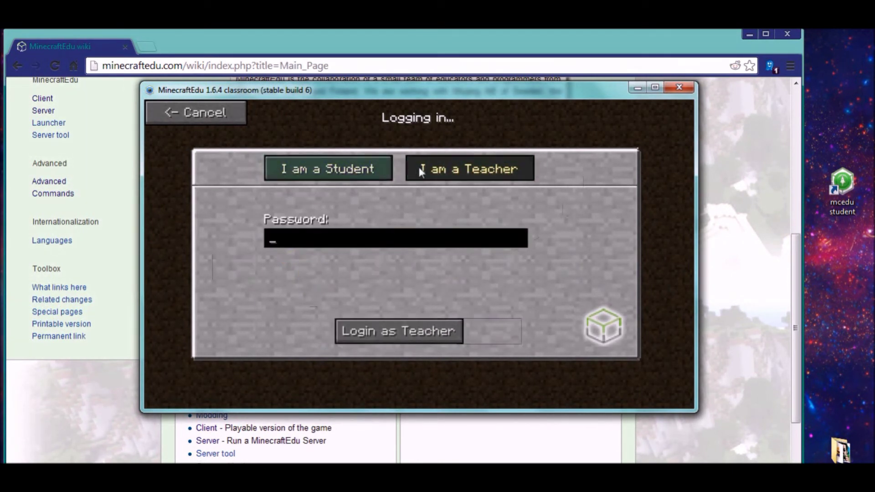
click(308, 168)
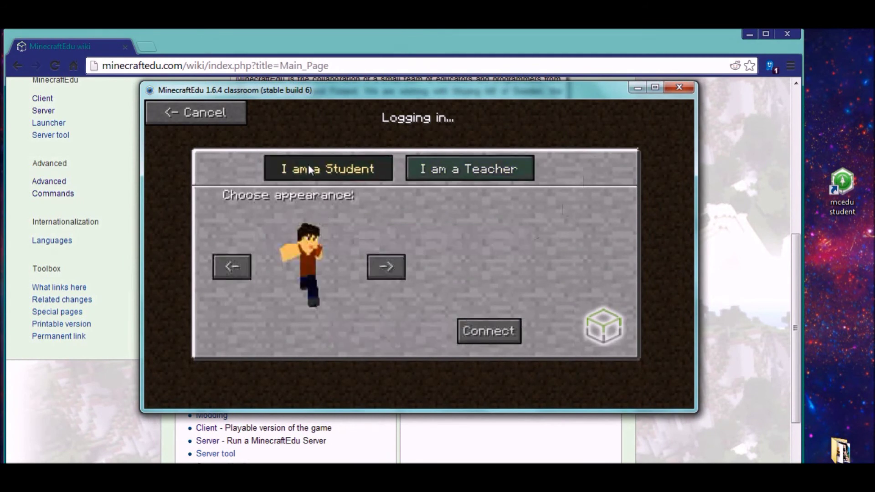
Step: Browse the character appearances, return to the initial one and connect to the server as a student
click(378, 273)
click(235, 267)
click(472, 335)
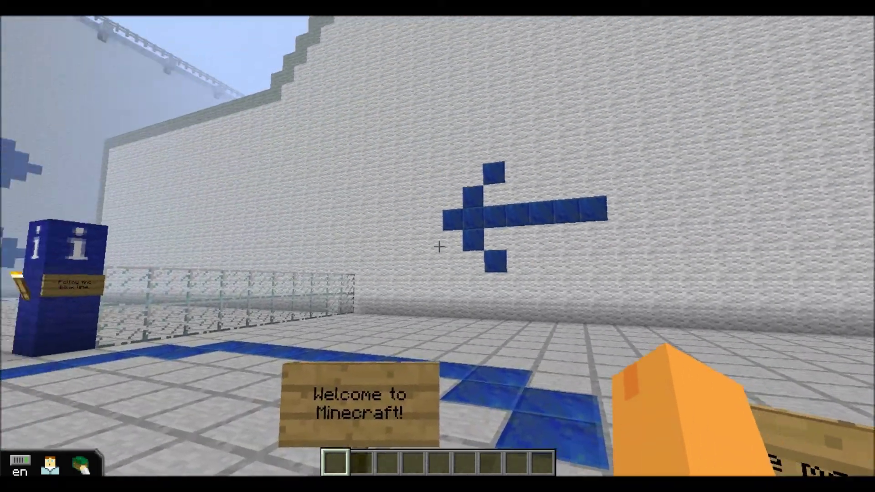
Step: Walk forward through the tutorial world towards the blue information pillars and the board behind them
key(w)
key(w)
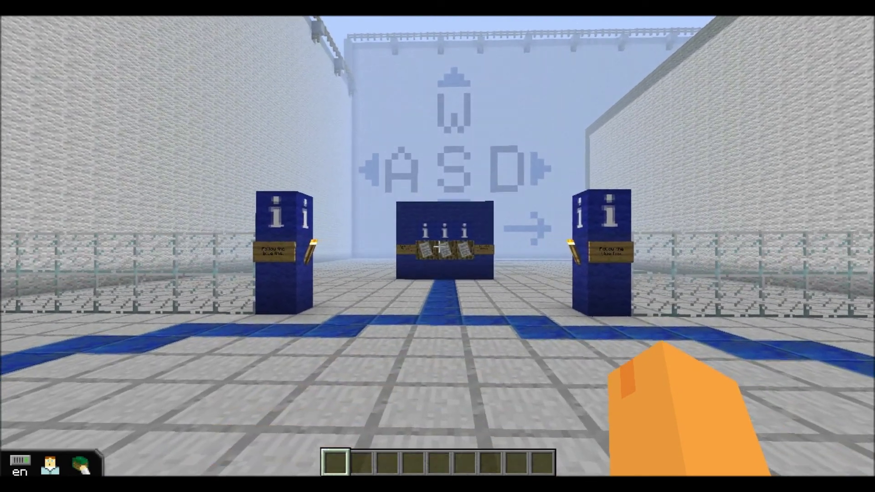
key(w)
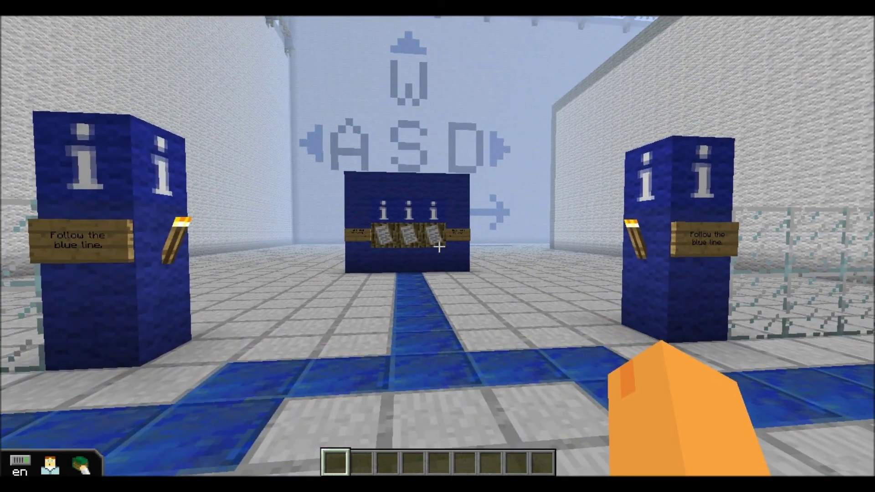